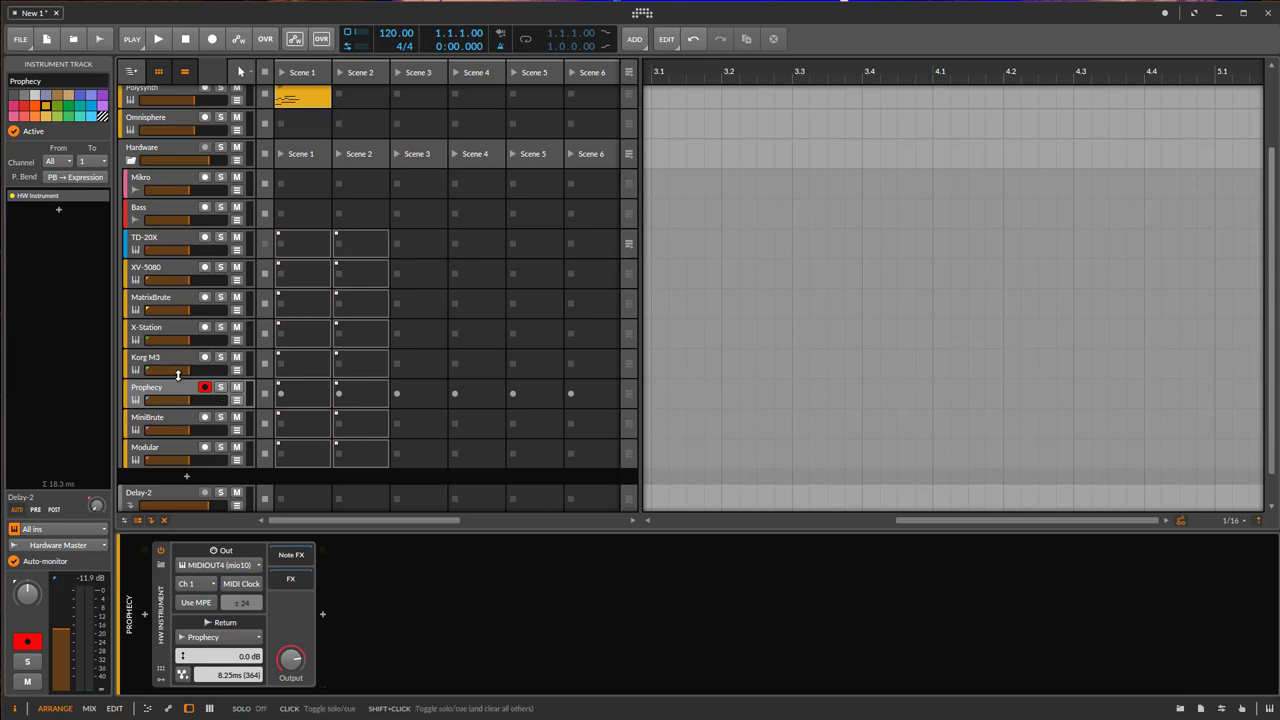
Reselect the Prophecy track and show the Studio I/O controller panel.
{"action": "left_click", "coordinate": [180, 331]}
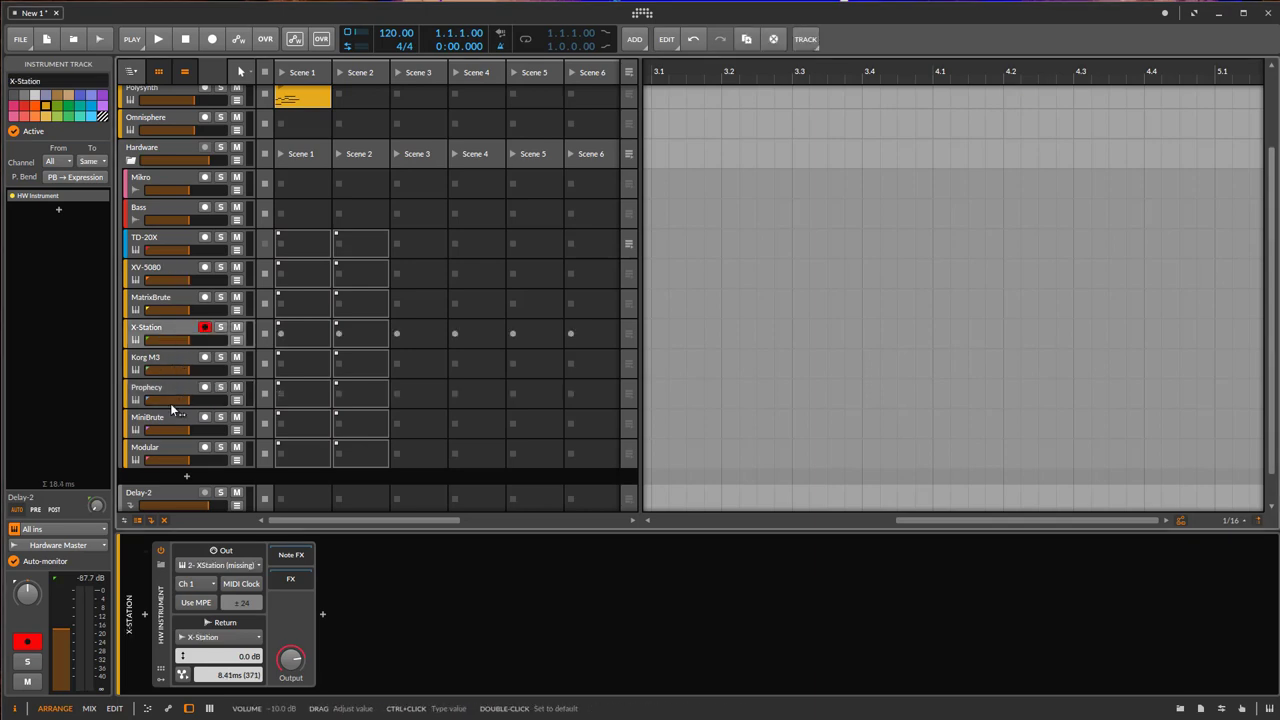
{"action": "left_click", "coordinate": [177, 390]}
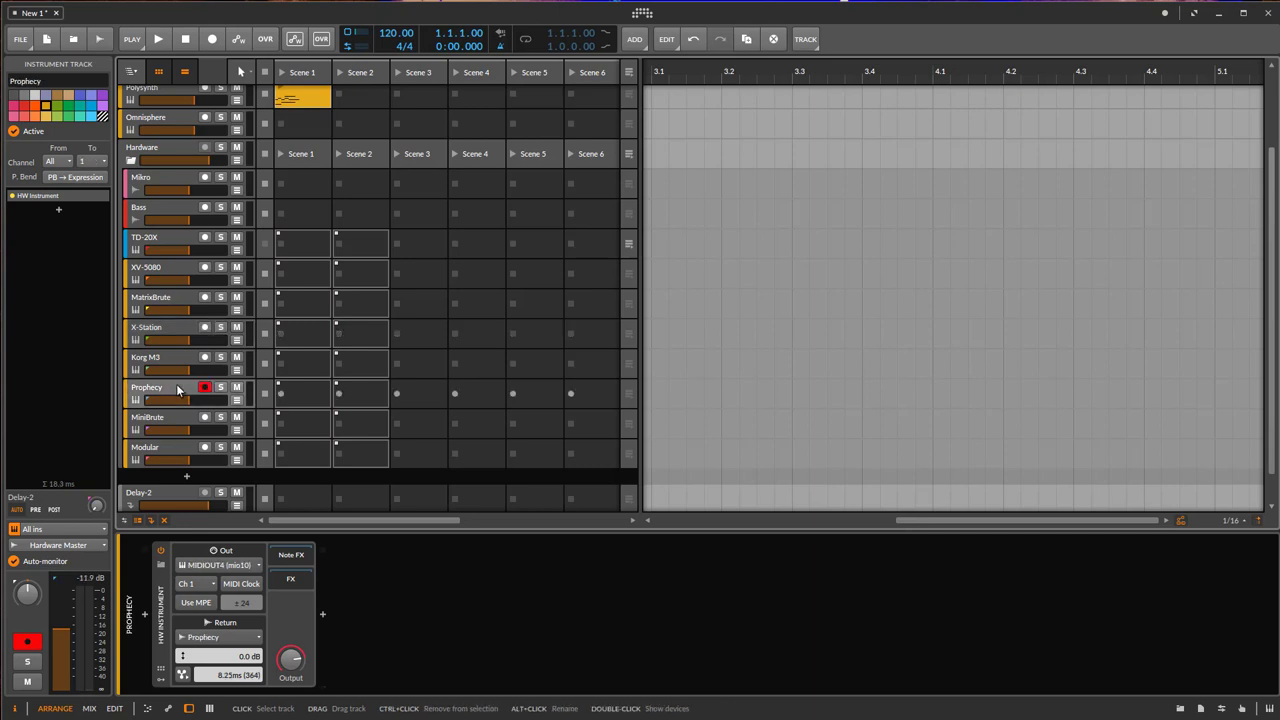
{"action": "left_click", "coordinate": [1222, 708]}
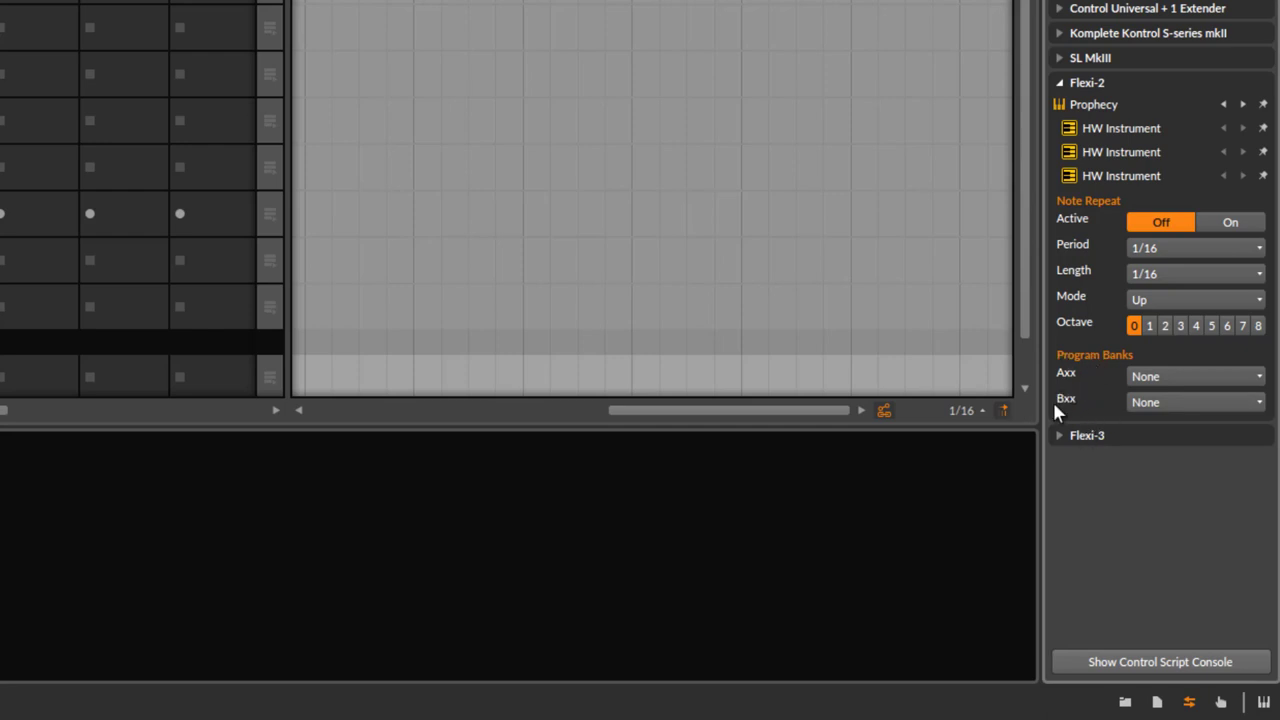
Step the Axx program bank through A24 Not UnLucky! and A33 Wakemanlike, scrolling to A63 Bassix.
{"action": "left_click", "coordinate": [1157, 376]}
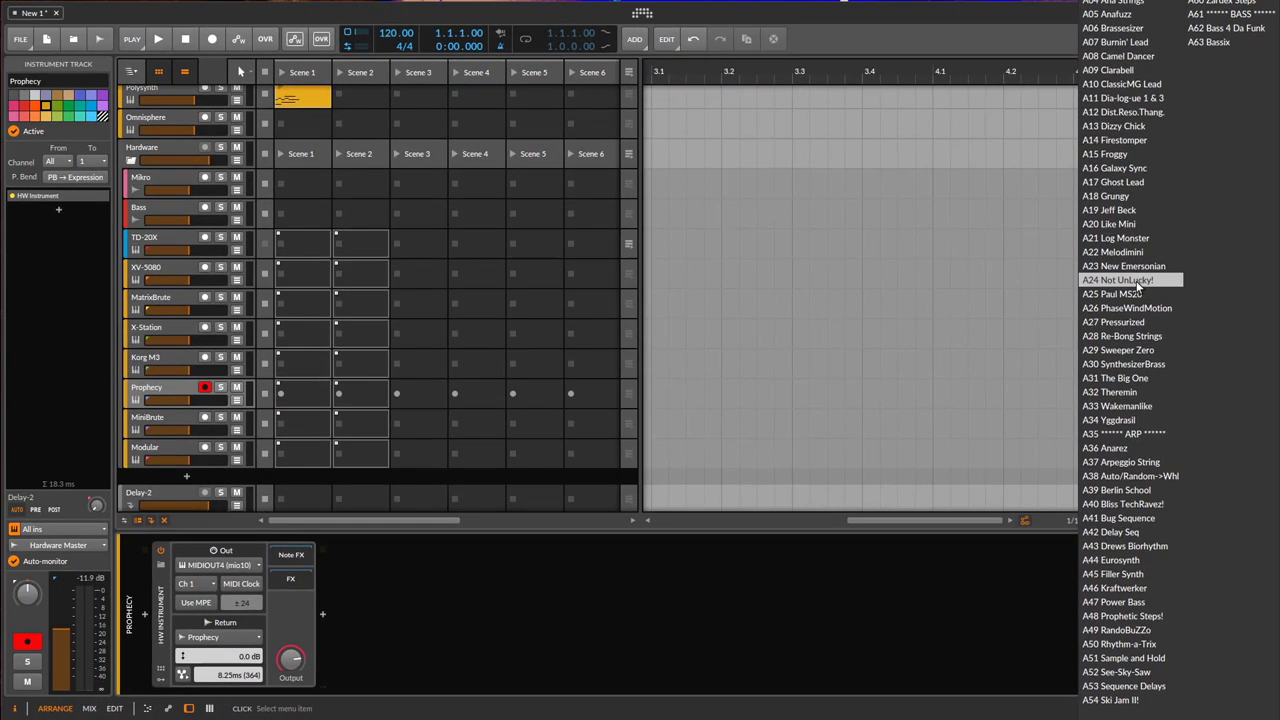
{"action": "left_click", "coordinate": [1136, 281]}
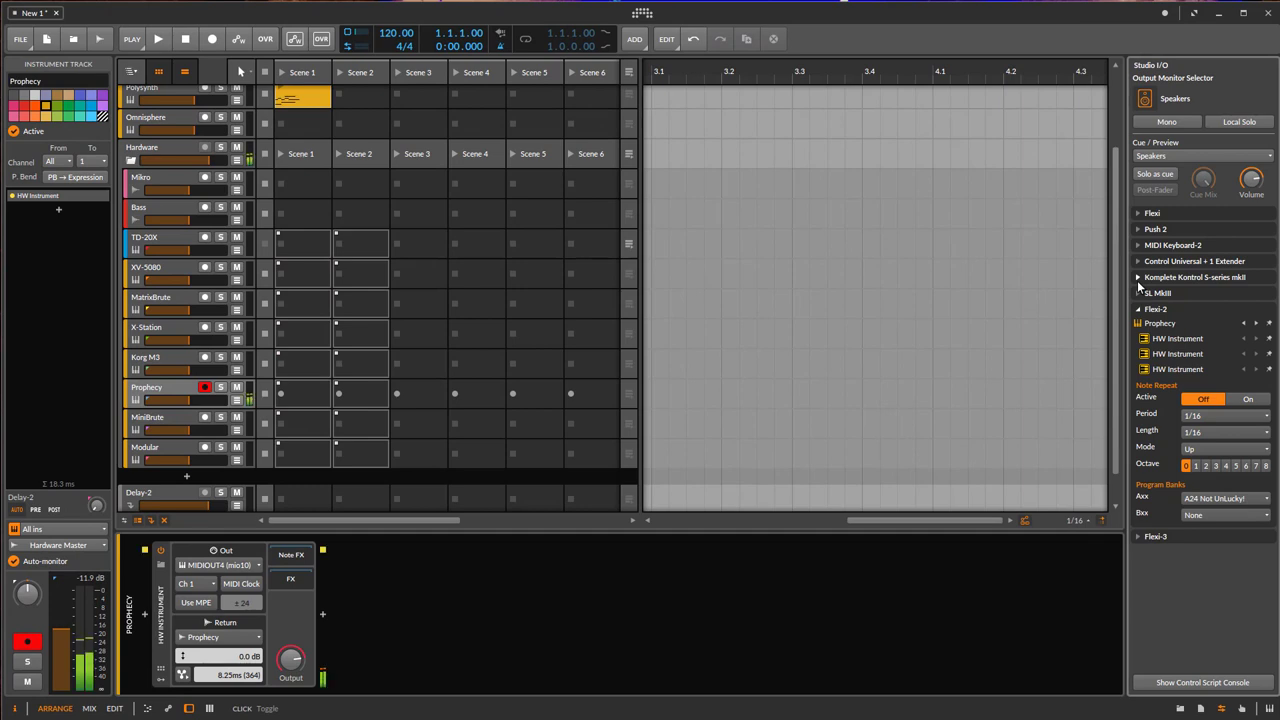
{"action": "left_click", "coordinate": [1214, 500]}
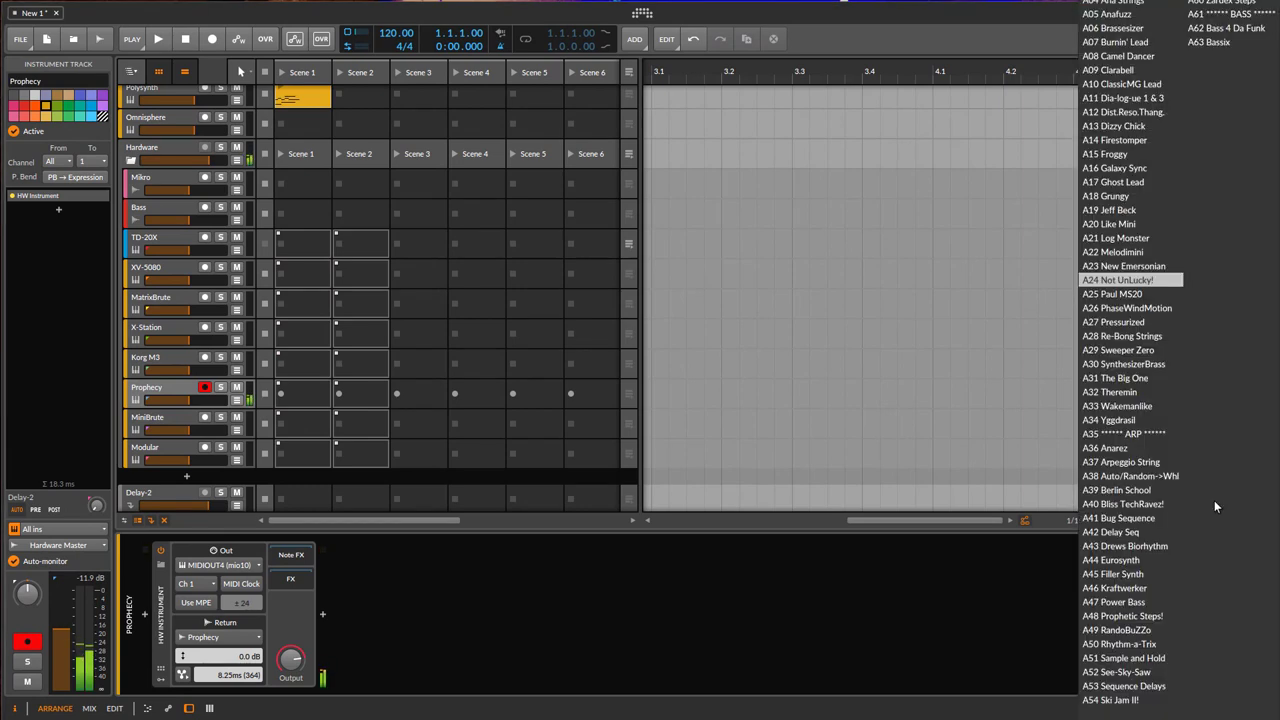
{"action": "left_click", "coordinate": [1157, 408]}
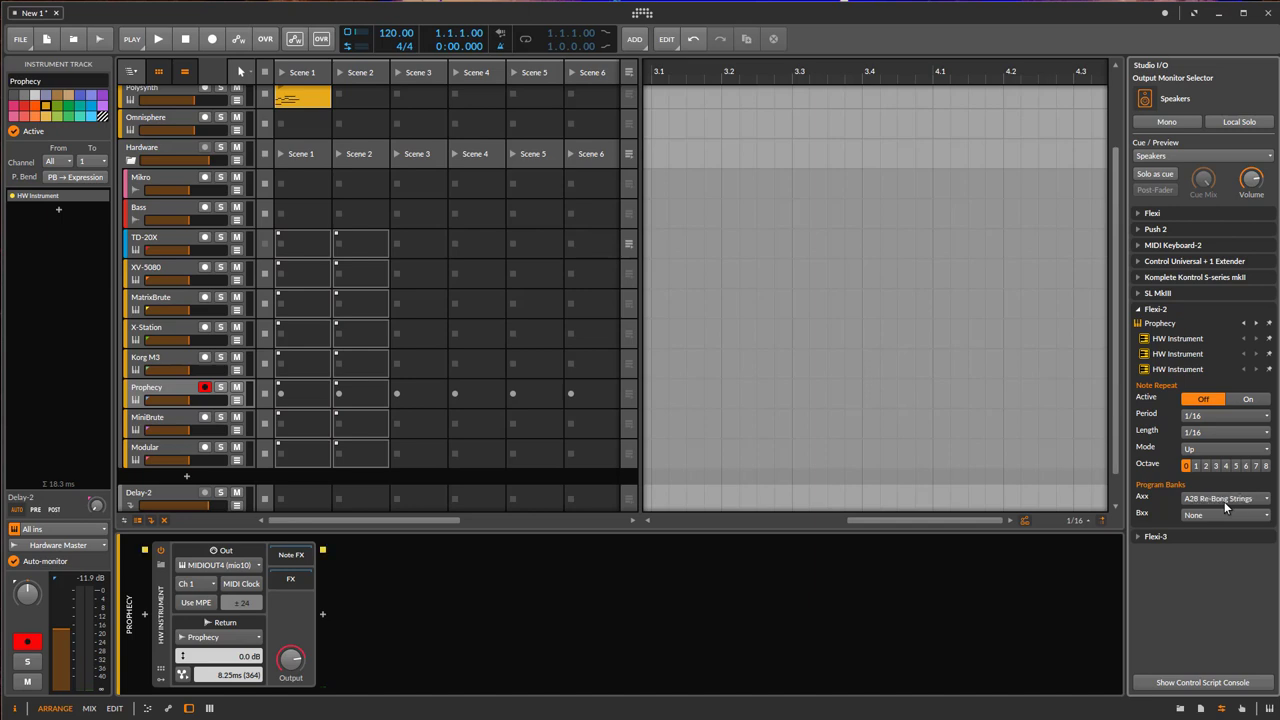
{"action": "scroll", "coordinate": [1224, 501], "scroll_direction": "up", "scroll_amount": 1}
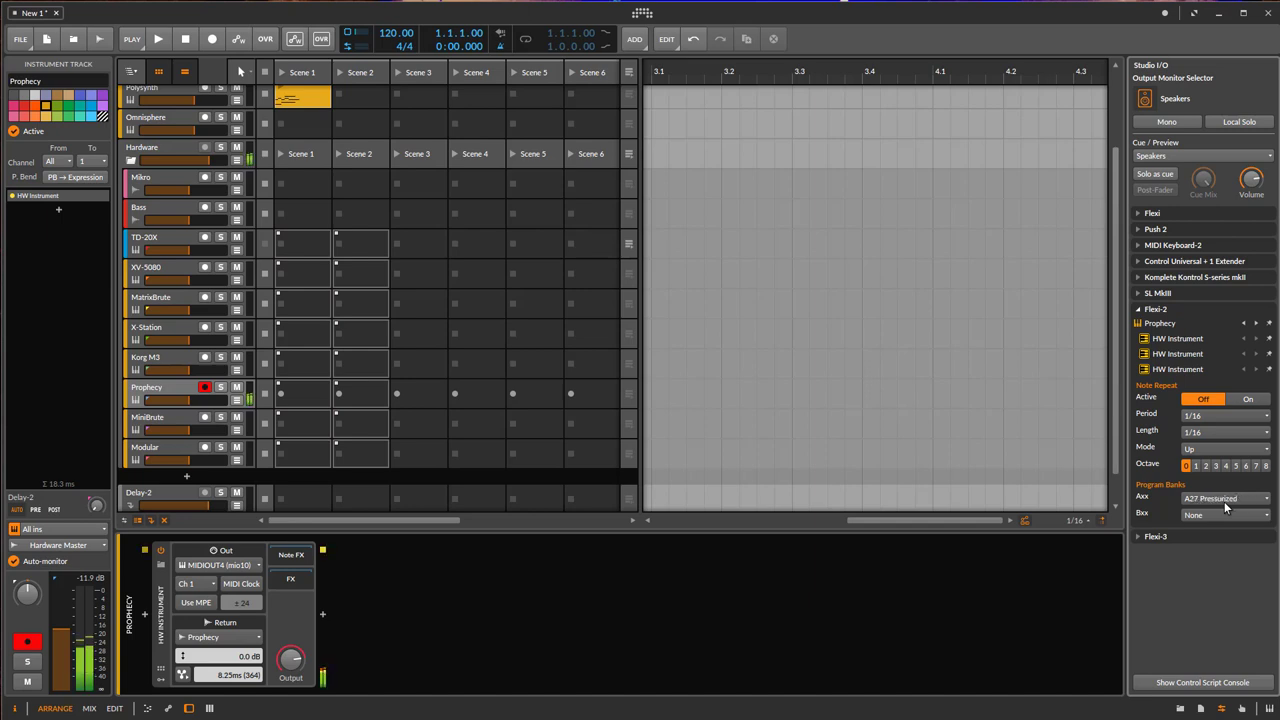
{"action": "scroll", "coordinate": [1224, 501], "scroll_direction": "up", "scroll_amount": 1}
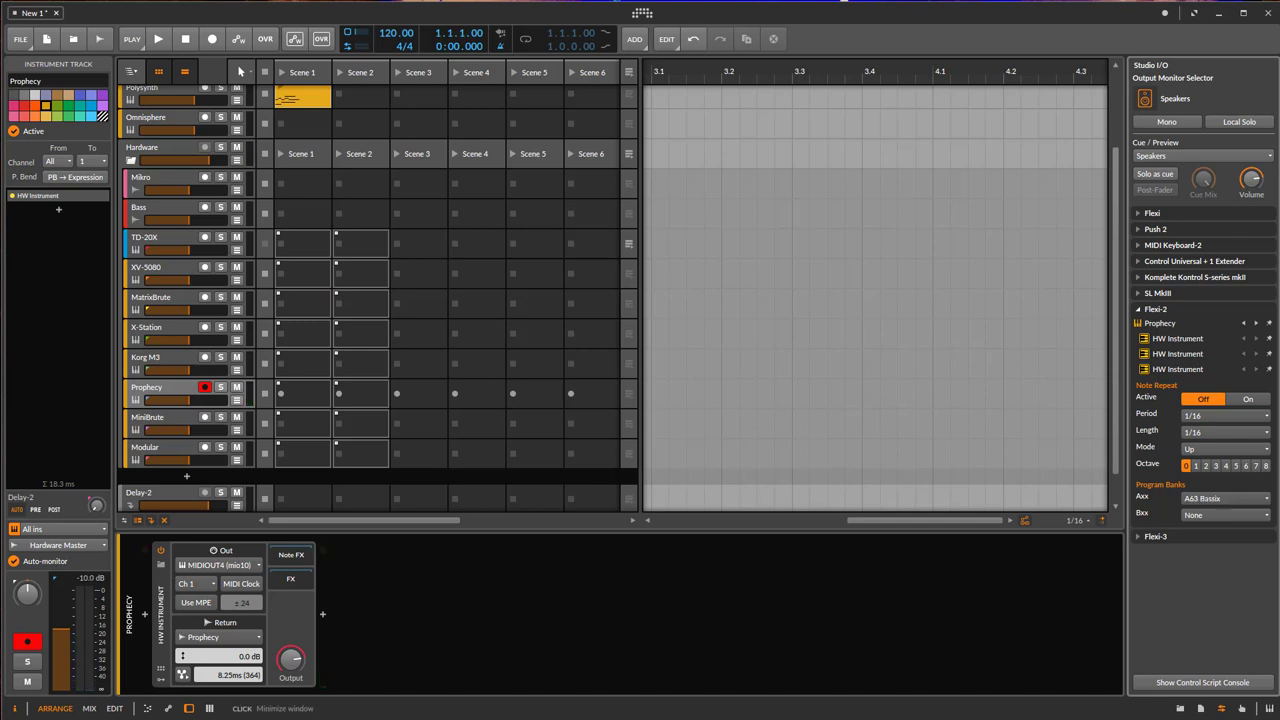
In the X-Station controller's settings, inspect the X-Station.properties import path and browse for a file.
{"action": "left_click", "coordinate": [641, 15]}
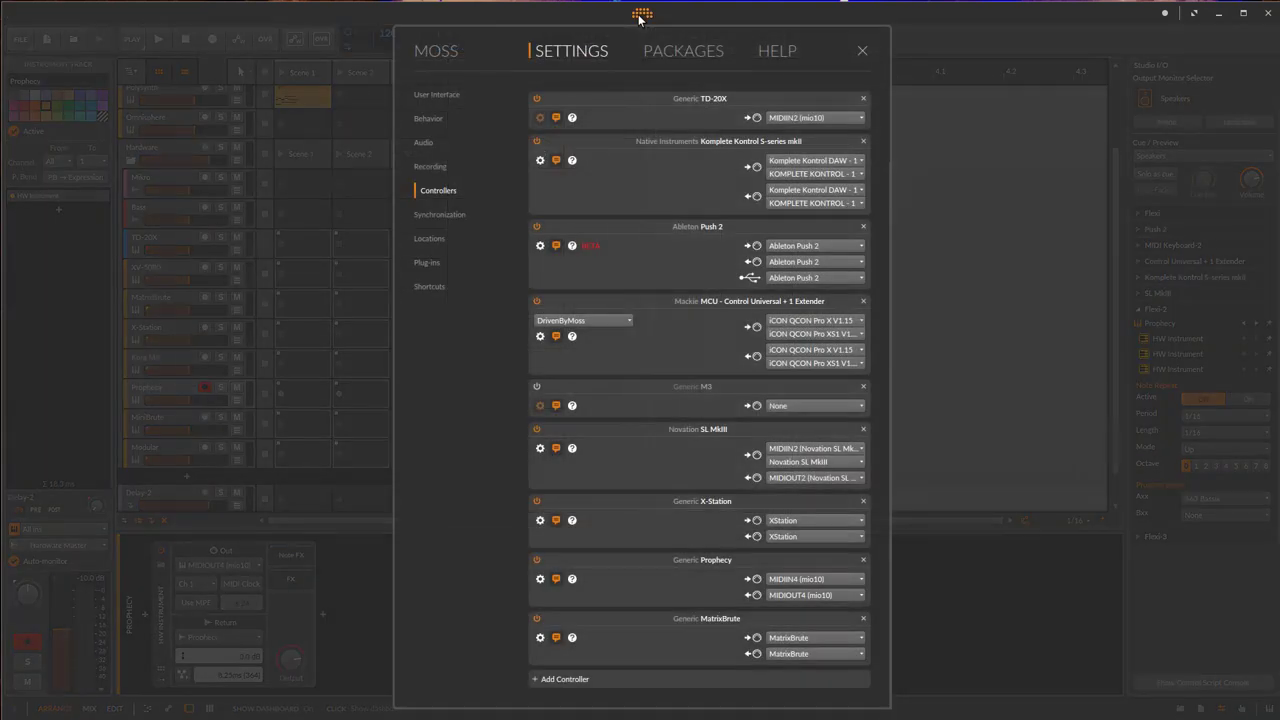
{"action": "left_click", "coordinate": [540, 520]}
{"action": "scroll", "coordinate": [729, 495], "scroll_direction": "down", "scroll_amount": 5}
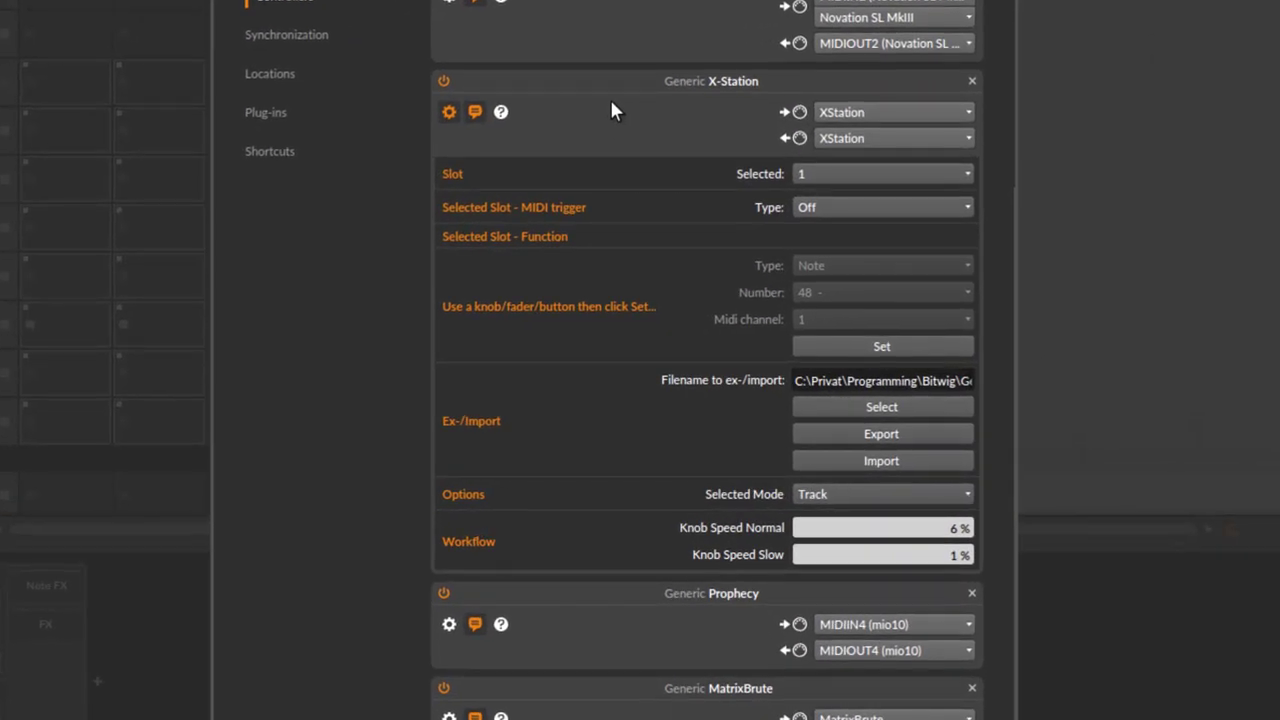
{"action": "left_click_drag", "start_coordinate": [848, 380], "coordinate": [1116, 371]}
{"action": "left_click", "coordinate": [903, 378]}
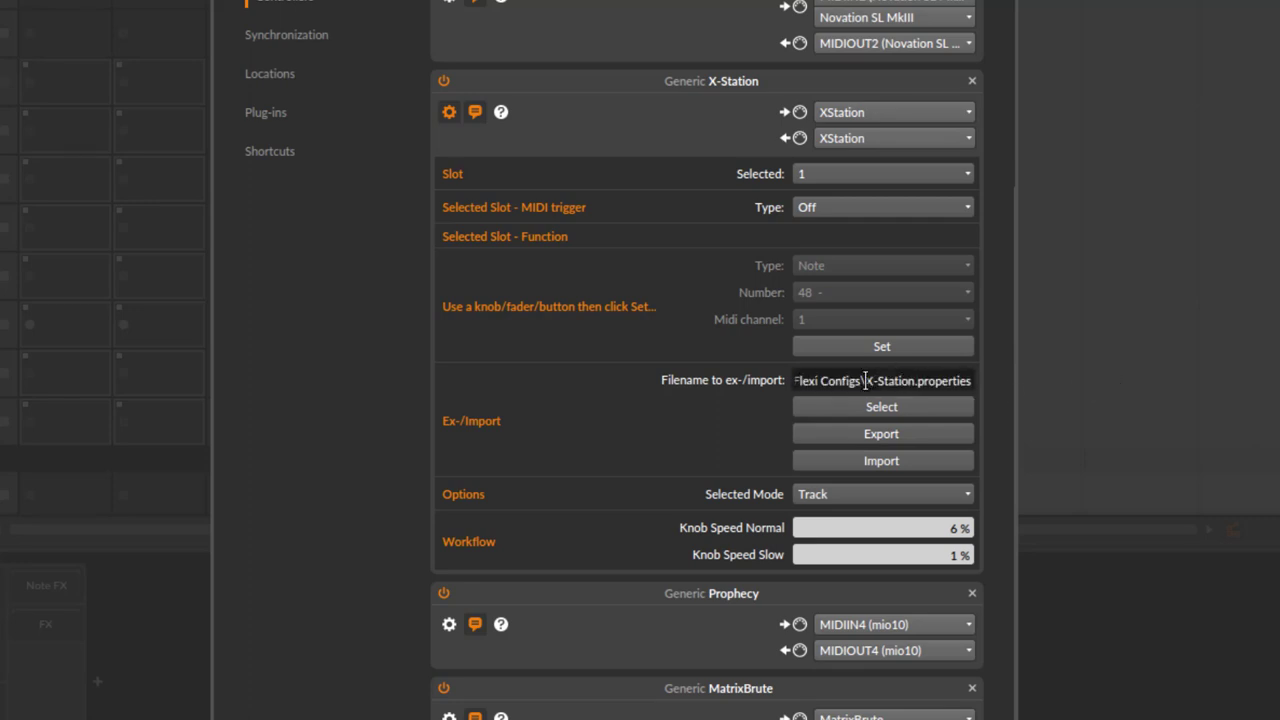
{"action": "left_click_drag", "start_coordinate": [866, 380], "coordinate": [974, 380]}
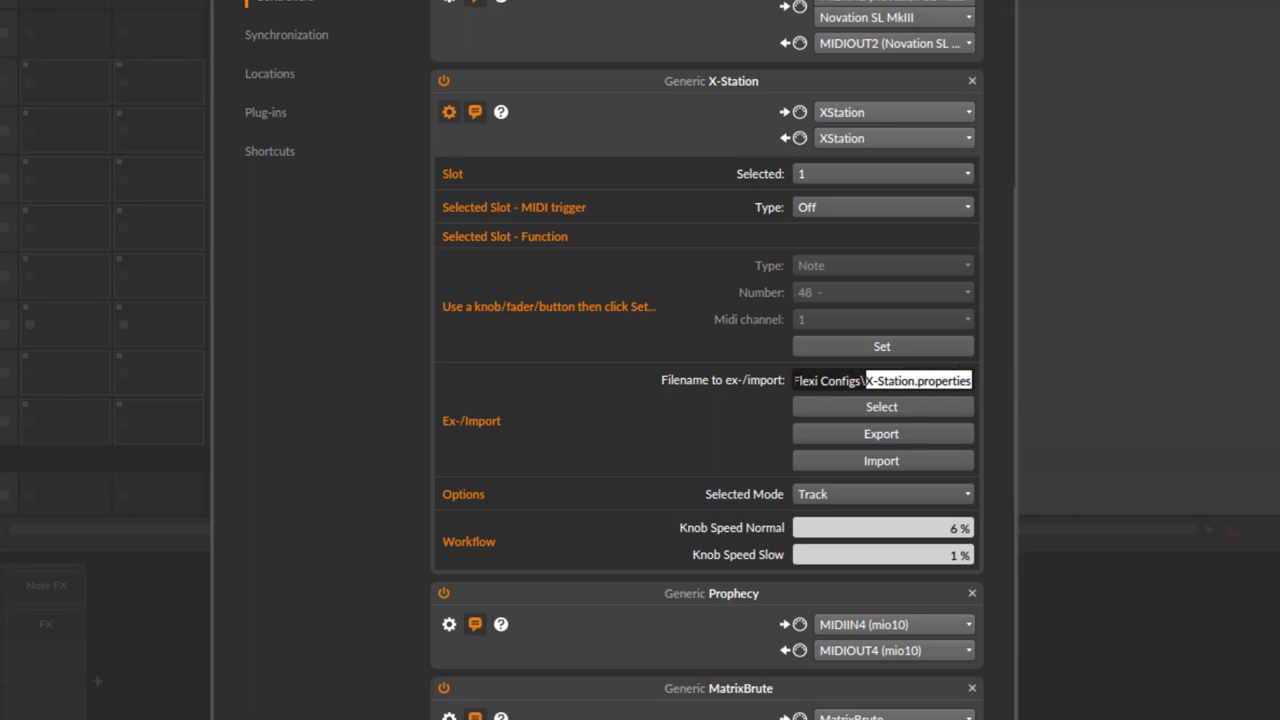
{"action": "left_click", "coordinate": [881, 407]}
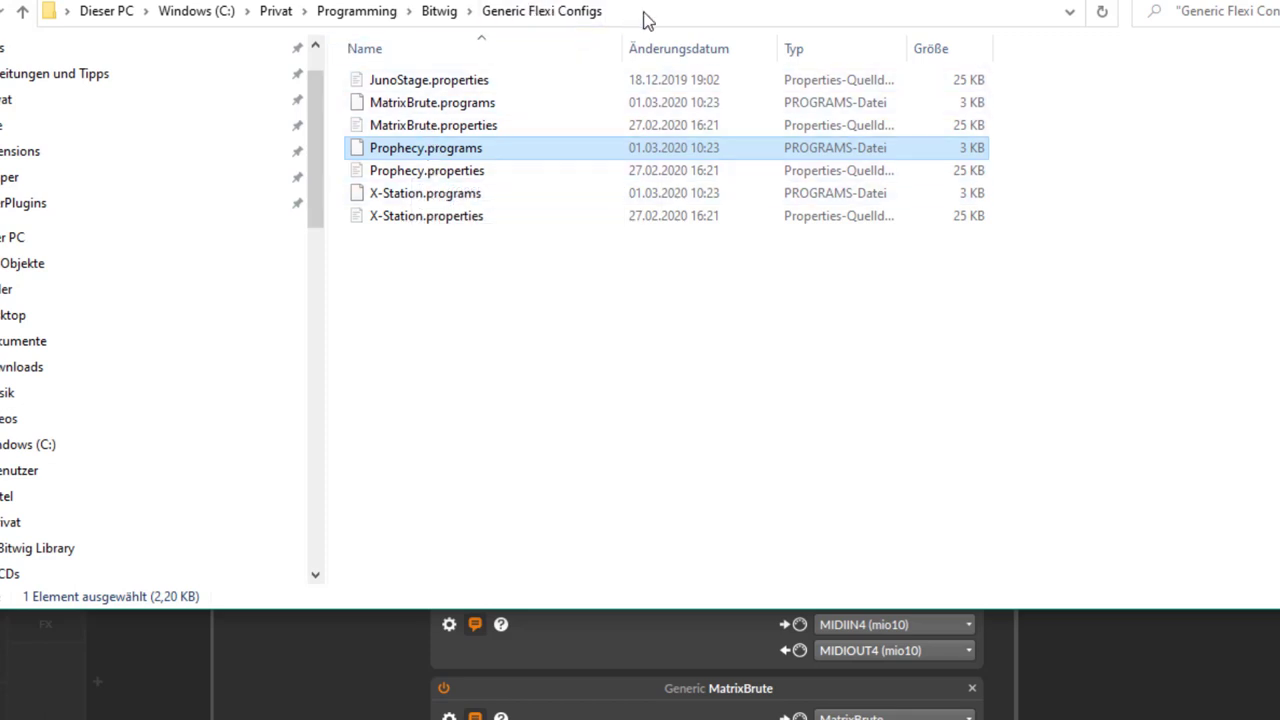
Open Prophecy.programs from the Generic Flexi Configs folder in Visual Studio Code.
{"action": "left_click", "coordinate": [410, 220]}
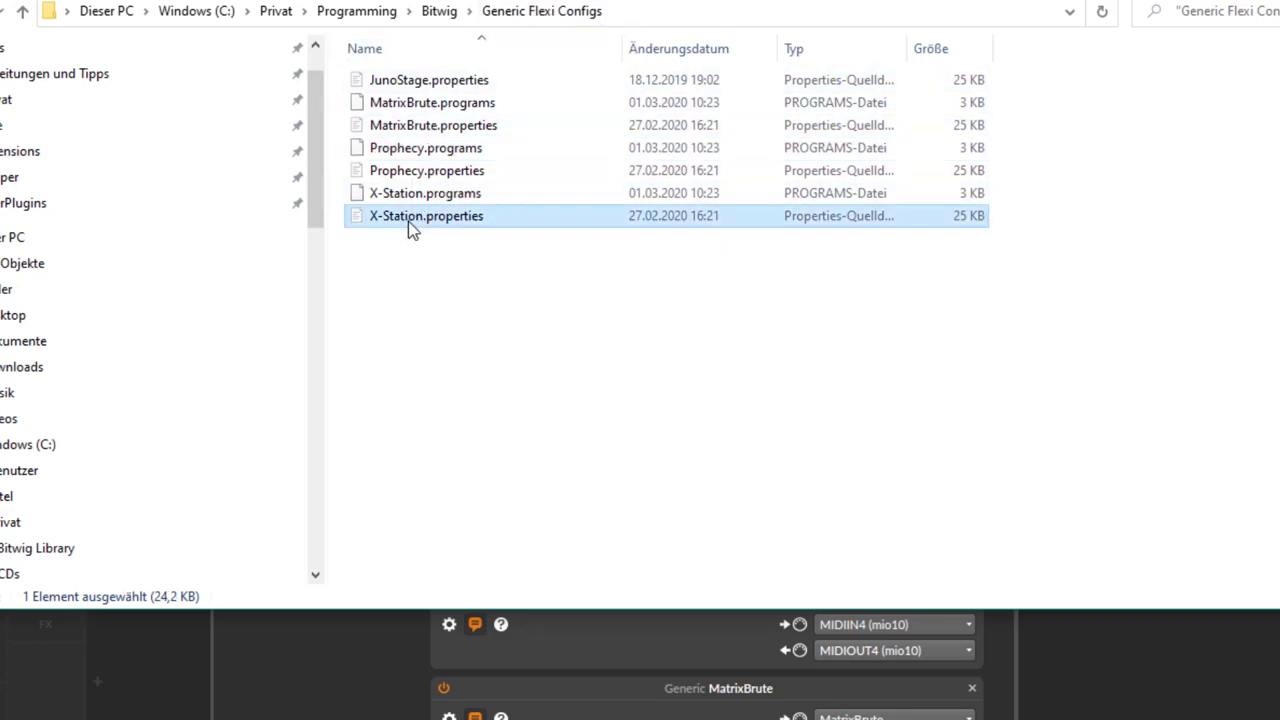
{"action": "left_click", "coordinate": [385, 155]}
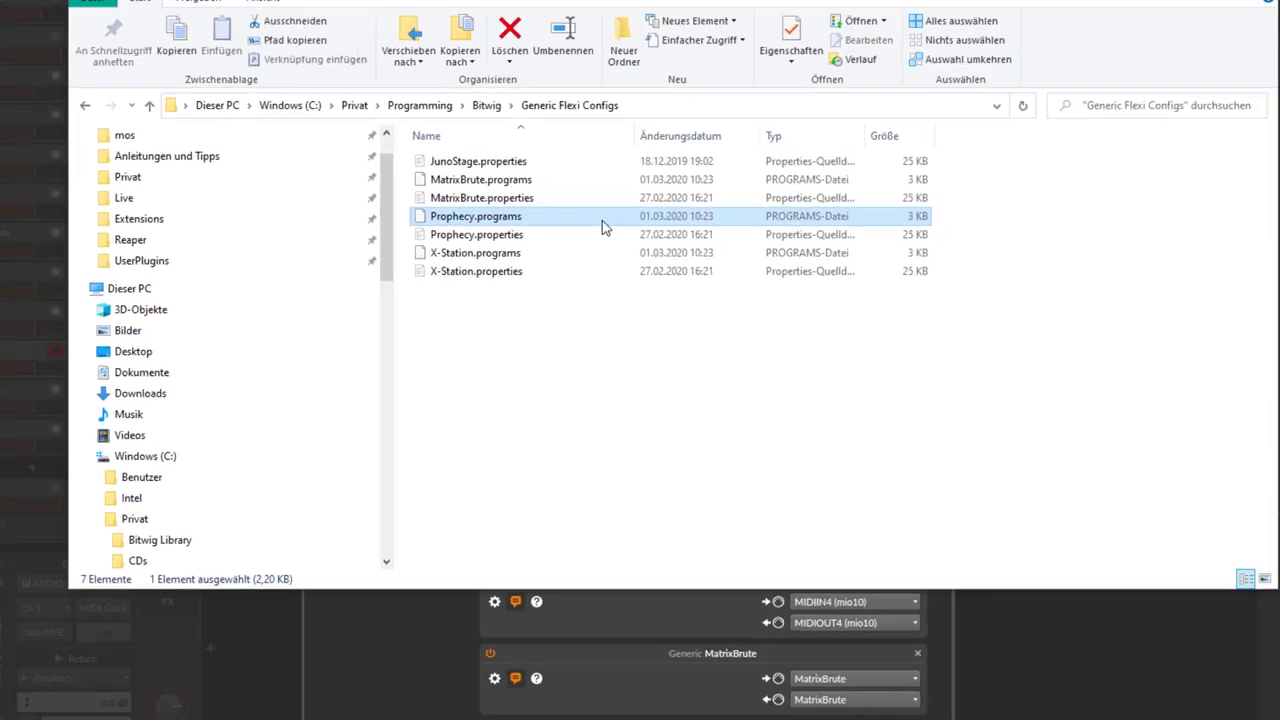
{"action": "double_click", "coordinate": [602, 220]}
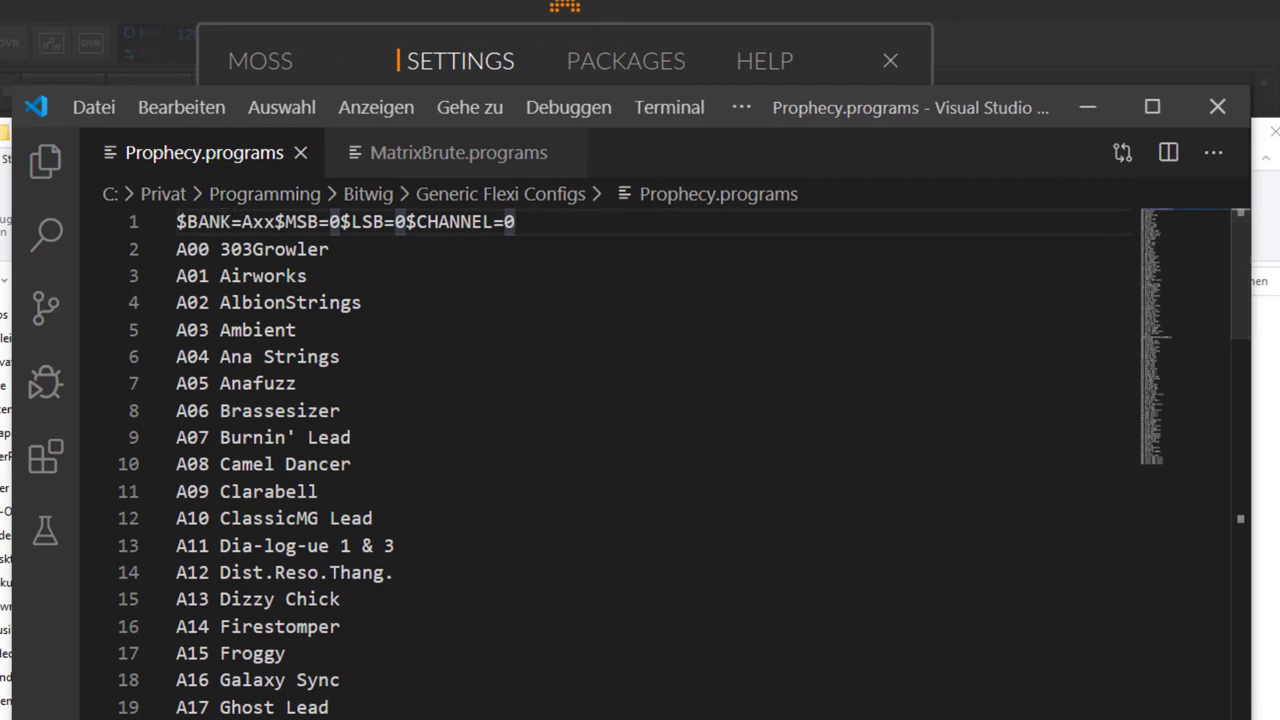
{"action": "left_click_drag", "start_coordinate": [540, 220], "coordinate": [108, 225]}
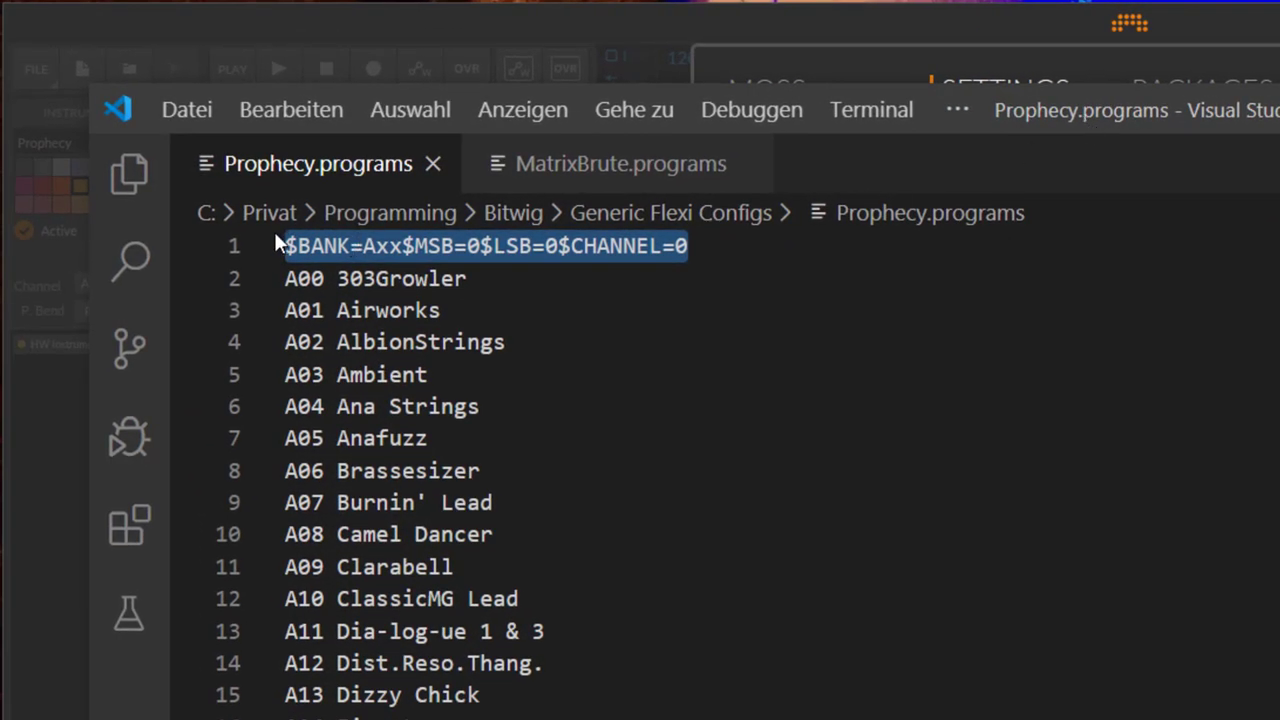
{"action": "left_click_drag", "start_coordinate": [362, 246], "coordinate": [403, 246]}
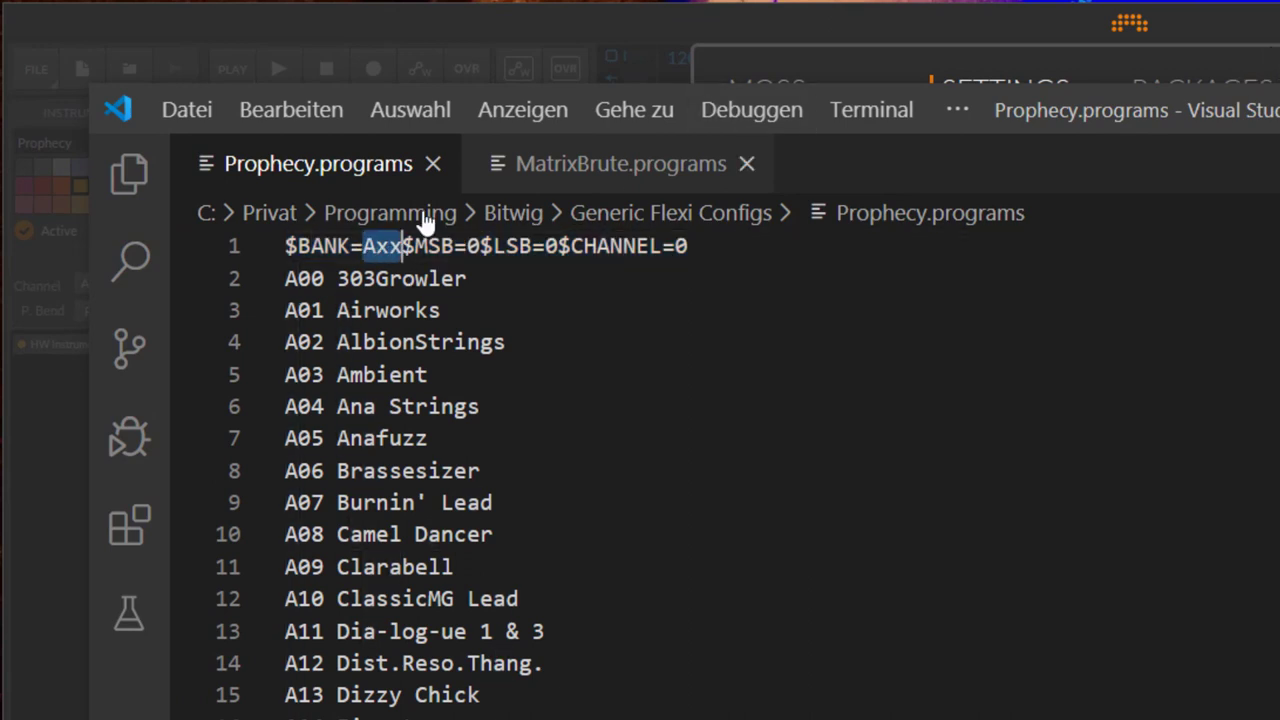
{"action": "left_click", "coordinate": [1266, 62]}
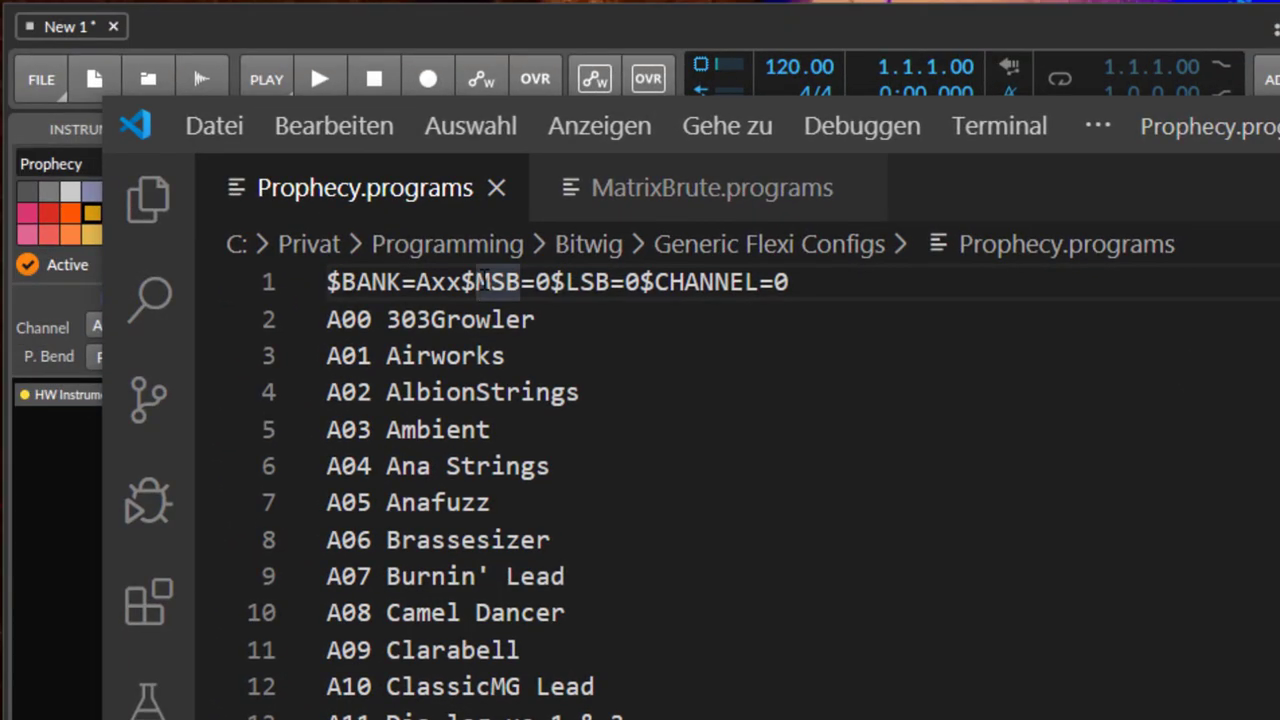
{"action": "left_click_drag", "start_coordinate": [641, 280], "coordinate": [476, 282]}
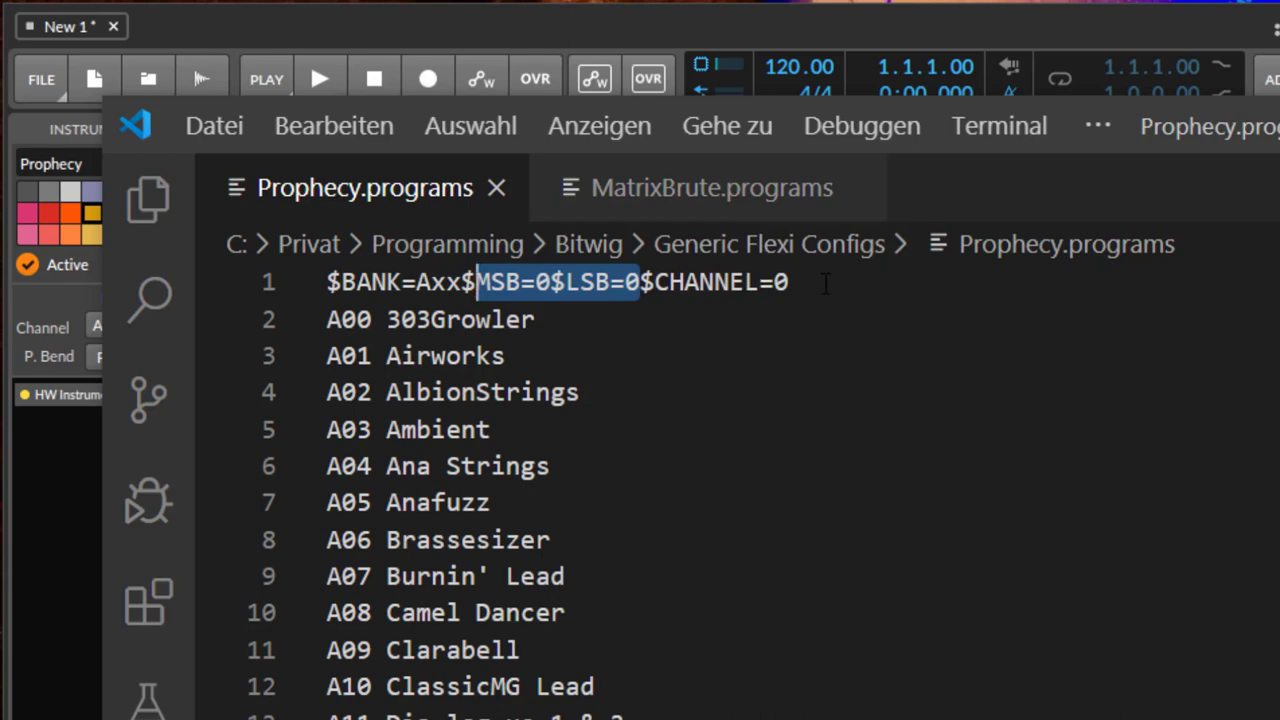
{"action": "double_click", "coordinate": [781, 283]}
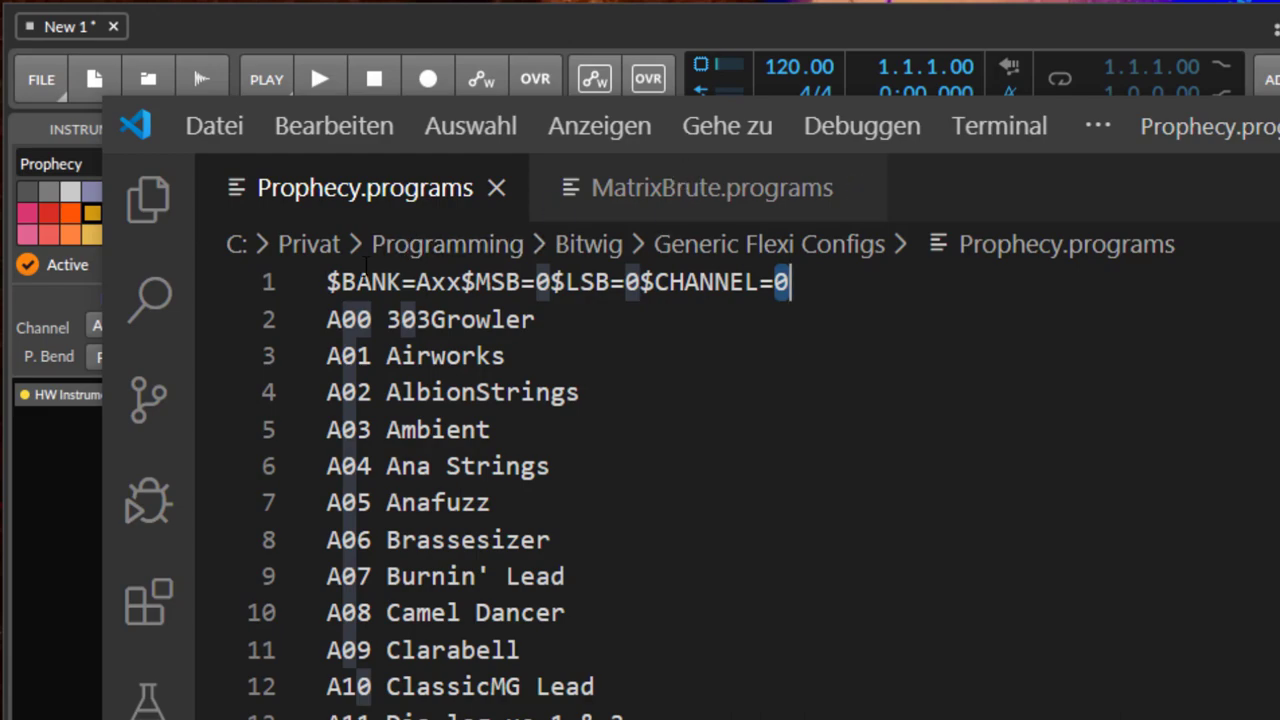
{"action": "scroll", "coordinate": [517, 285], "scroll_direction": "down", "scroll_amount": 20}
{"action": "scroll", "coordinate": [760, 710], "scroll_direction": "up", "scroll_amount": 4}
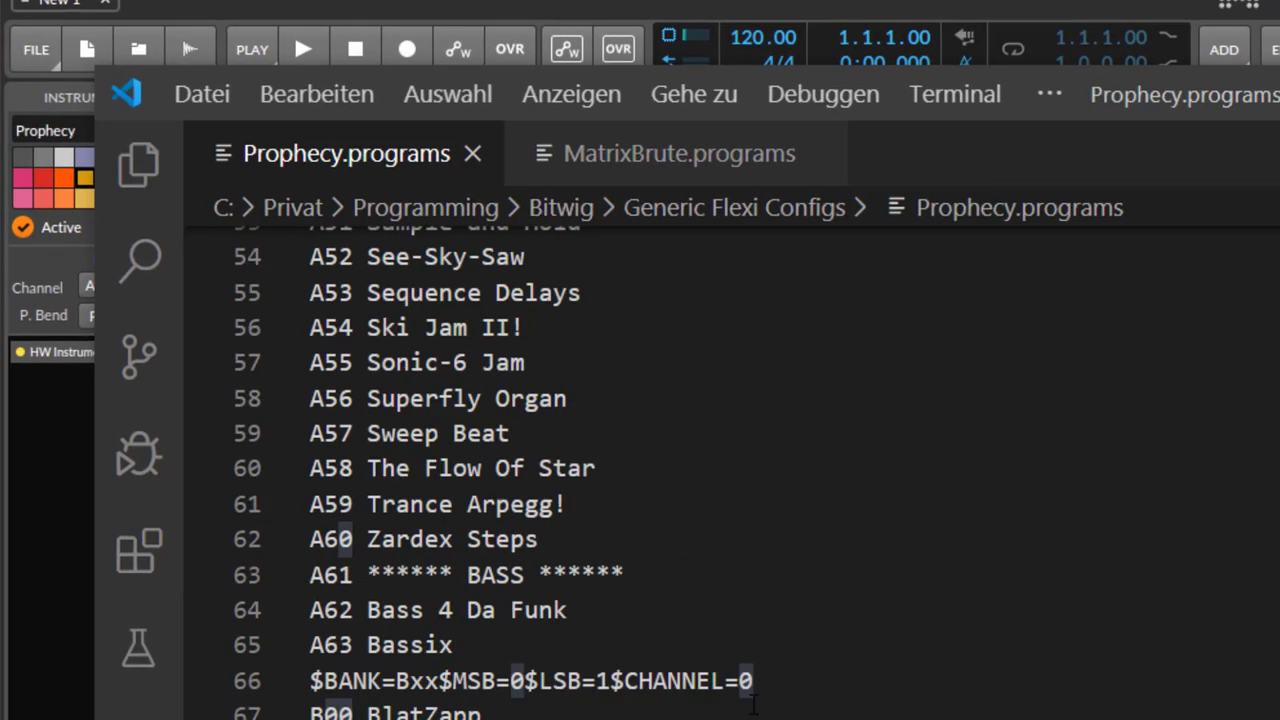
{"action": "left_click", "coordinate": [197, 677]}
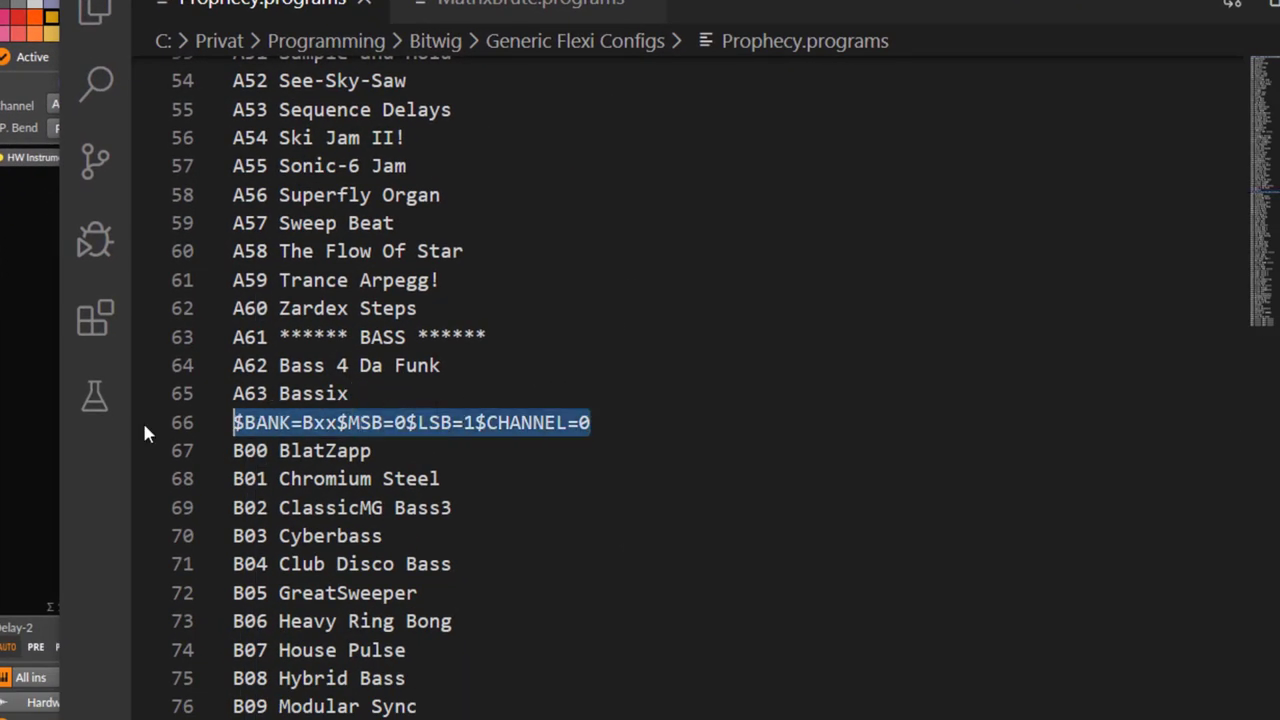
{"action": "left_click", "coordinate": [472, 422]}
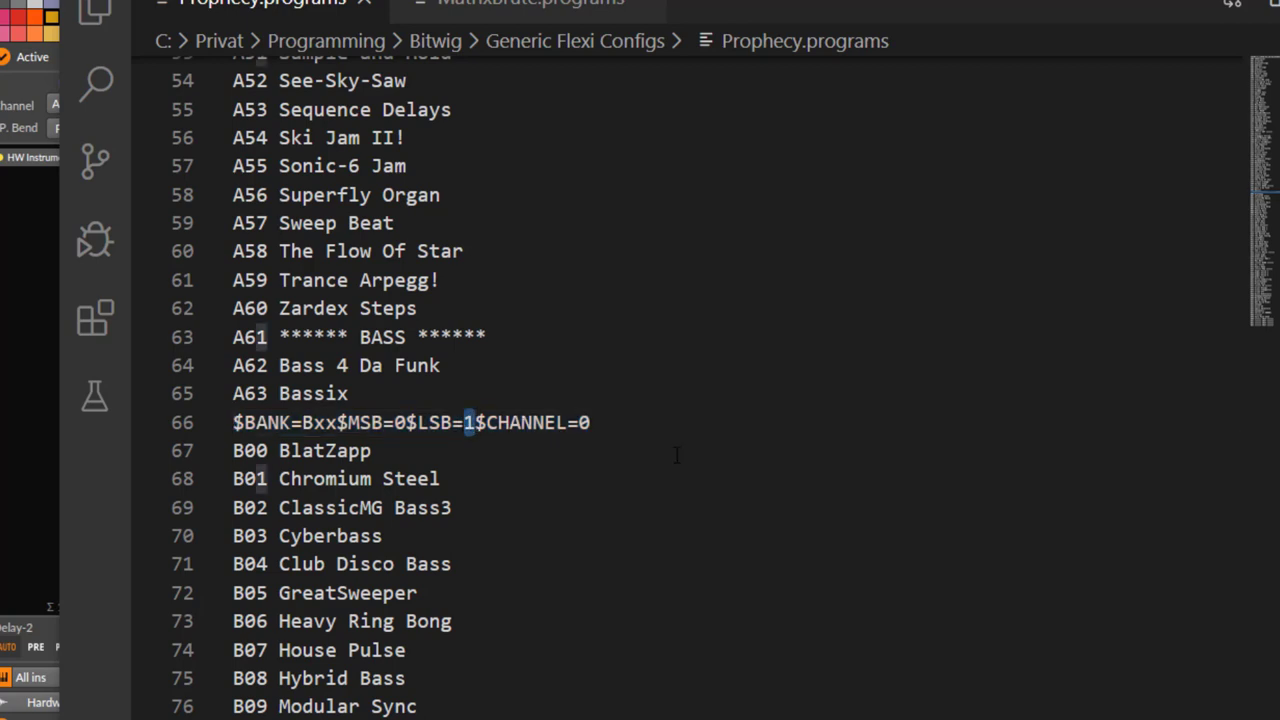
{"action": "scroll", "coordinate": [676, 456], "scroll_direction": "up", "scroll_amount": 18}
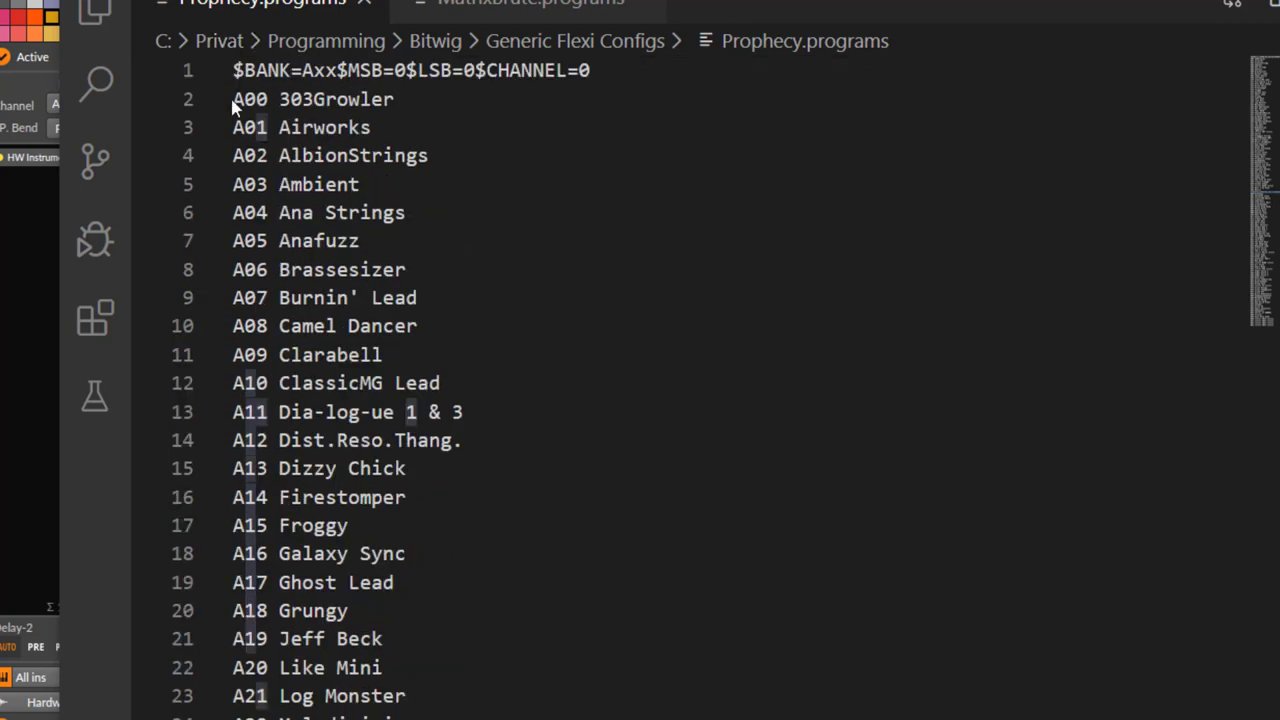
{"action": "left_click", "coordinate": [398, 99]}
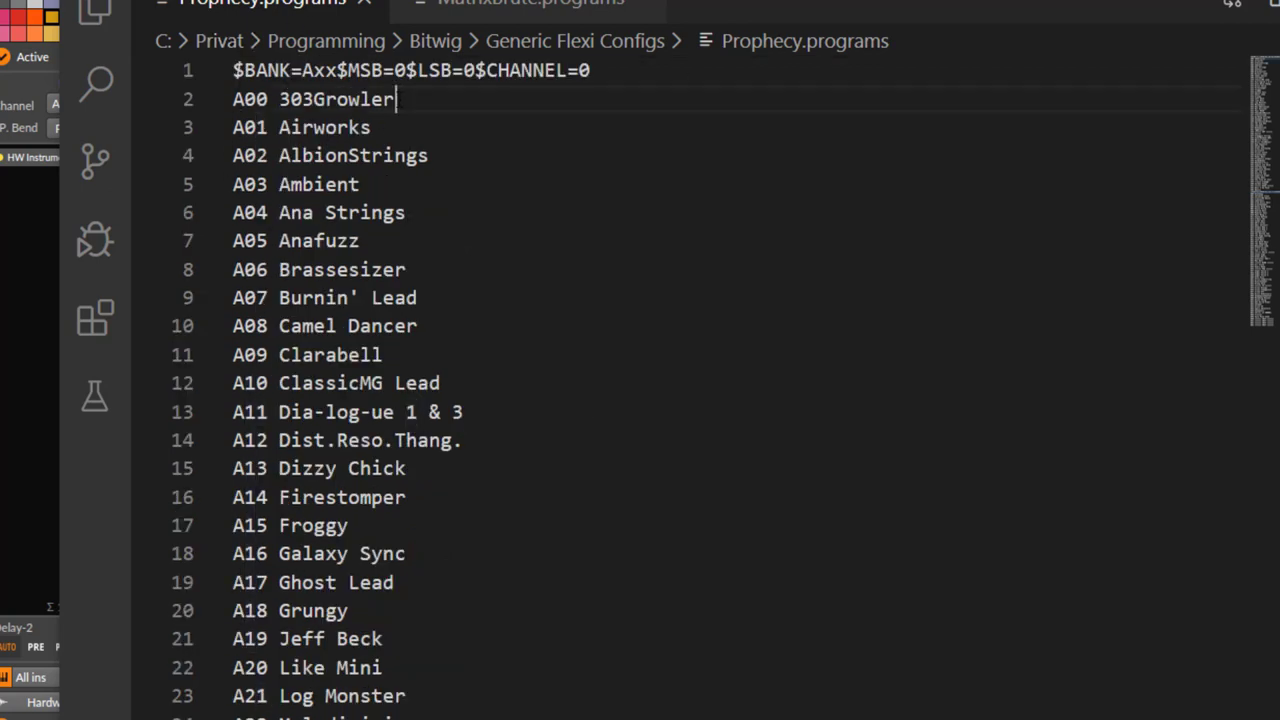
{"action": "left_click_drag", "start_coordinate": [398, 99], "coordinate": [206, 91]}
{"action": "left_click", "coordinate": [374, 127]}
{"action": "left_click_drag", "start_coordinate": [372, 127], "coordinate": [180, 127]}
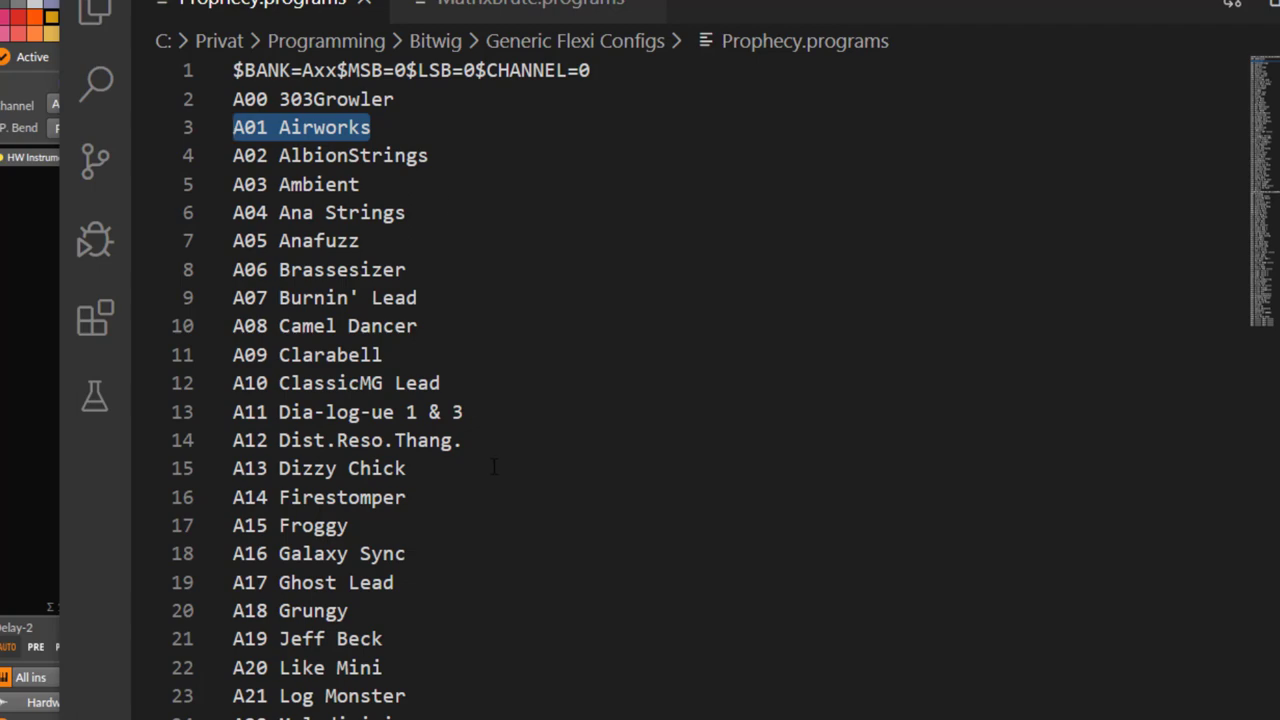
{"action": "scroll", "coordinate": [493, 467], "scroll_direction": "down", "scroll_amount": 12}
{"action": "scroll", "coordinate": [493, 467], "scroll_direction": "up", "scroll_amount": 12}
{"action": "scroll", "coordinate": [464, 390], "scroll_direction": "down", "scroll_amount": 2}
{"action": "scroll", "coordinate": [464, 390], "scroll_direction": "up", "scroll_amount": 2}
Review MatrixBrute.programs bank headers, highlighting MSB=0 for Bass 1, the Bass 2 header and Lead 1.
{"action": "left_click", "coordinate": [524, 8]}
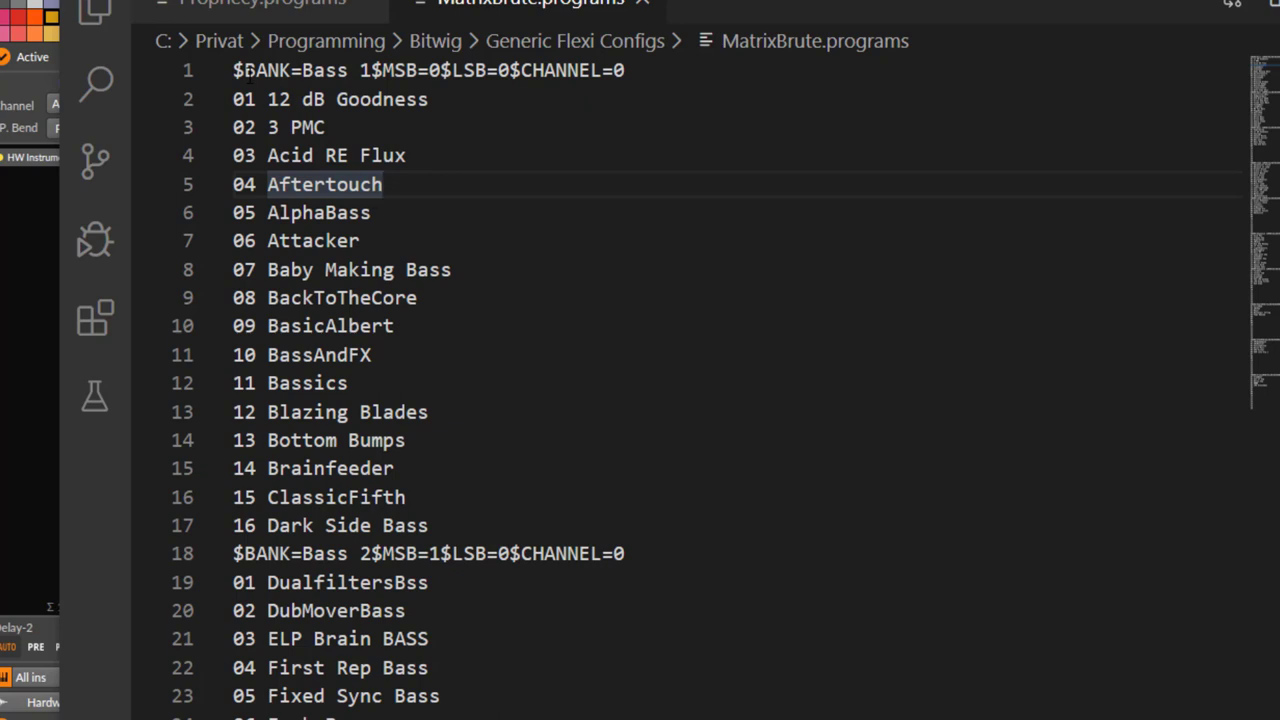
{"action": "left_click_drag", "start_coordinate": [382, 70], "coordinate": [443, 70]}
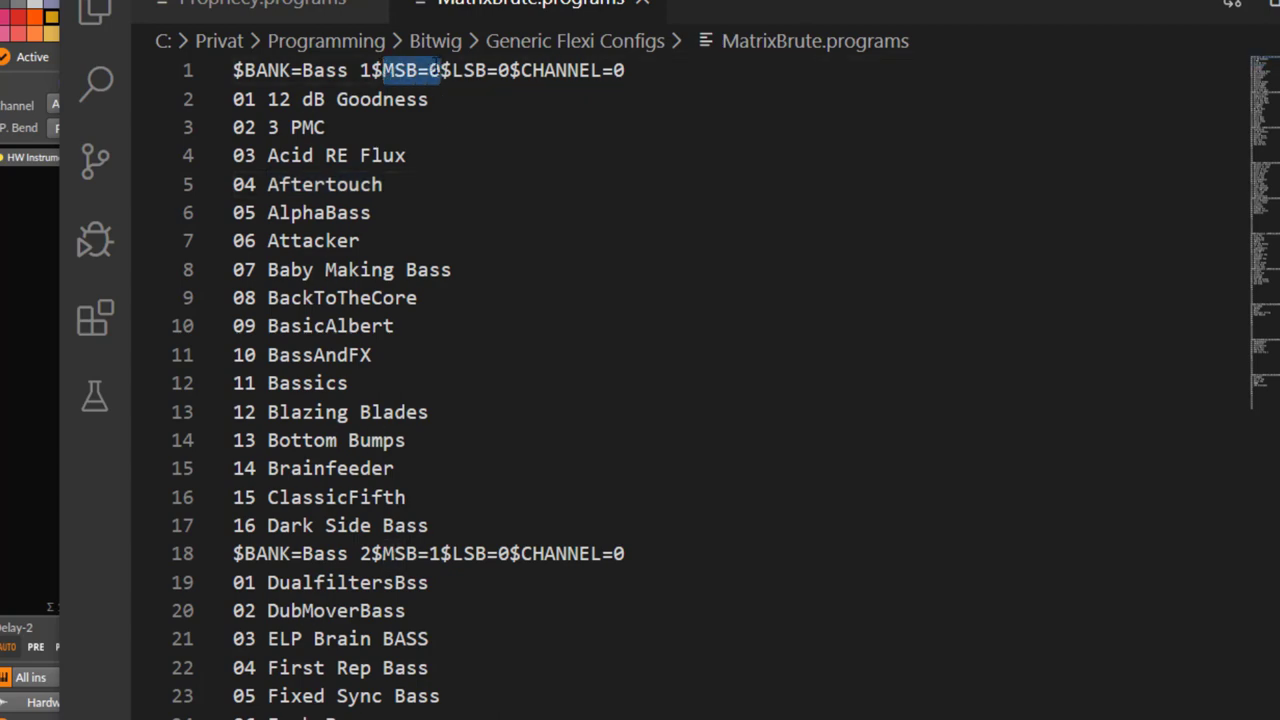
{"action": "left_click", "coordinate": [383, 553]}
{"action": "left_click_drag", "start_coordinate": [383, 553], "coordinate": [443, 553]}
{"action": "scroll", "coordinate": [443, 553], "scroll_direction": "down", "scroll_amount": 8}
{"action": "scroll", "coordinate": [444, 550], "scroll_direction": "down", "scroll_amount": 9}
{"action": "scroll", "coordinate": [525, 637], "scroll_direction": "up", "scroll_amount": 3}
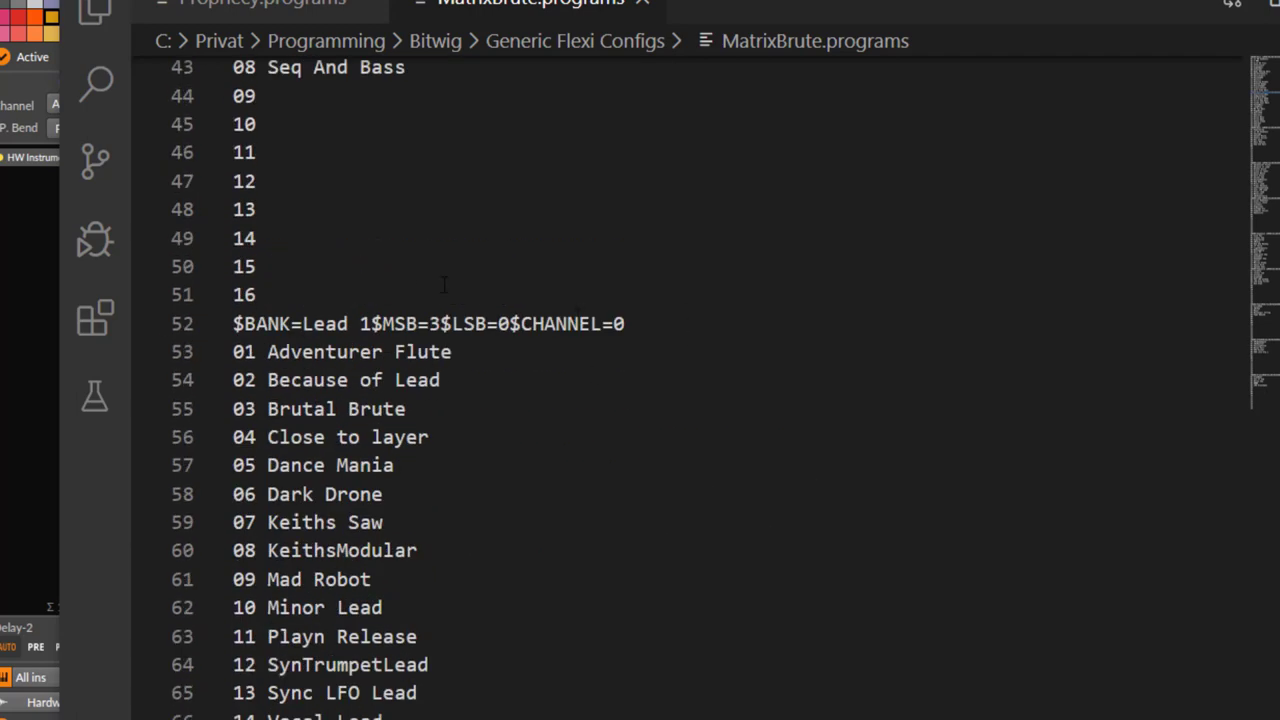
{"action": "left_click", "coordinate": [306, 323]}
Back in Bitwig, try 10 BassAndFX on Bass 1, then set Lead 2 to 06 Complex Voices.
{"action": "key", "text": "alt+Tab"}
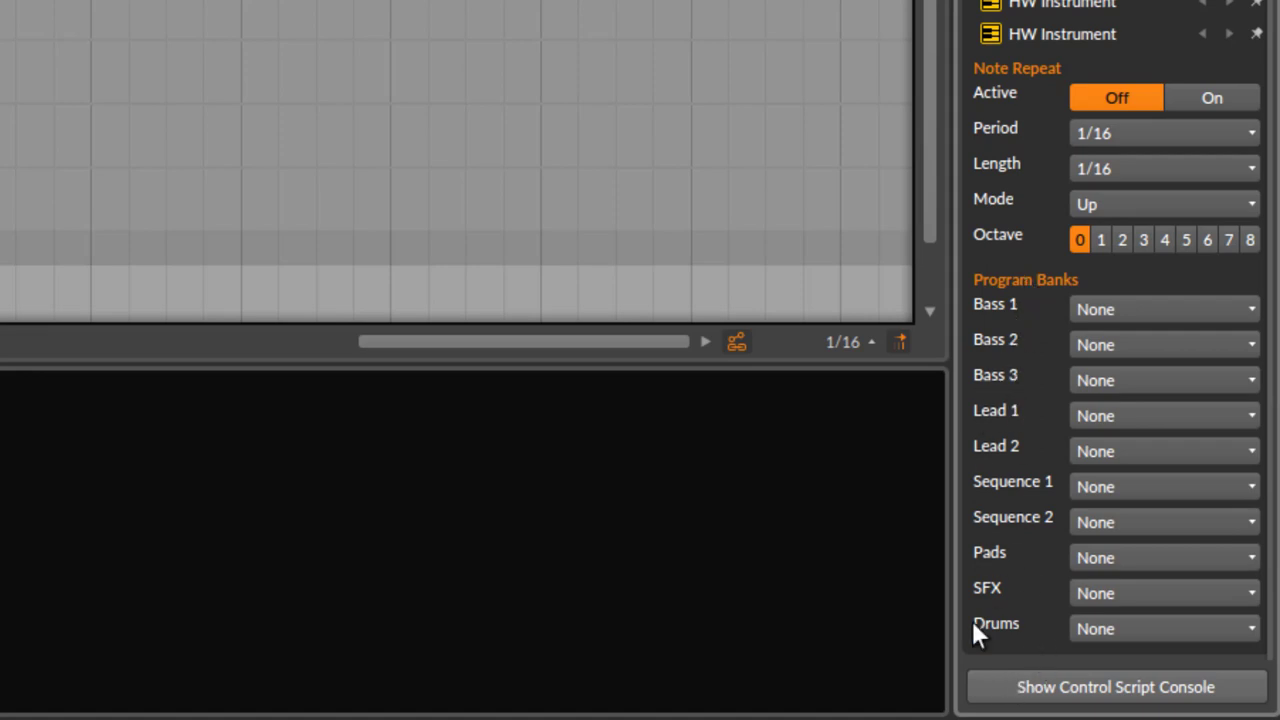
{"action": "left_click", "coordinate": [1198, 310]}
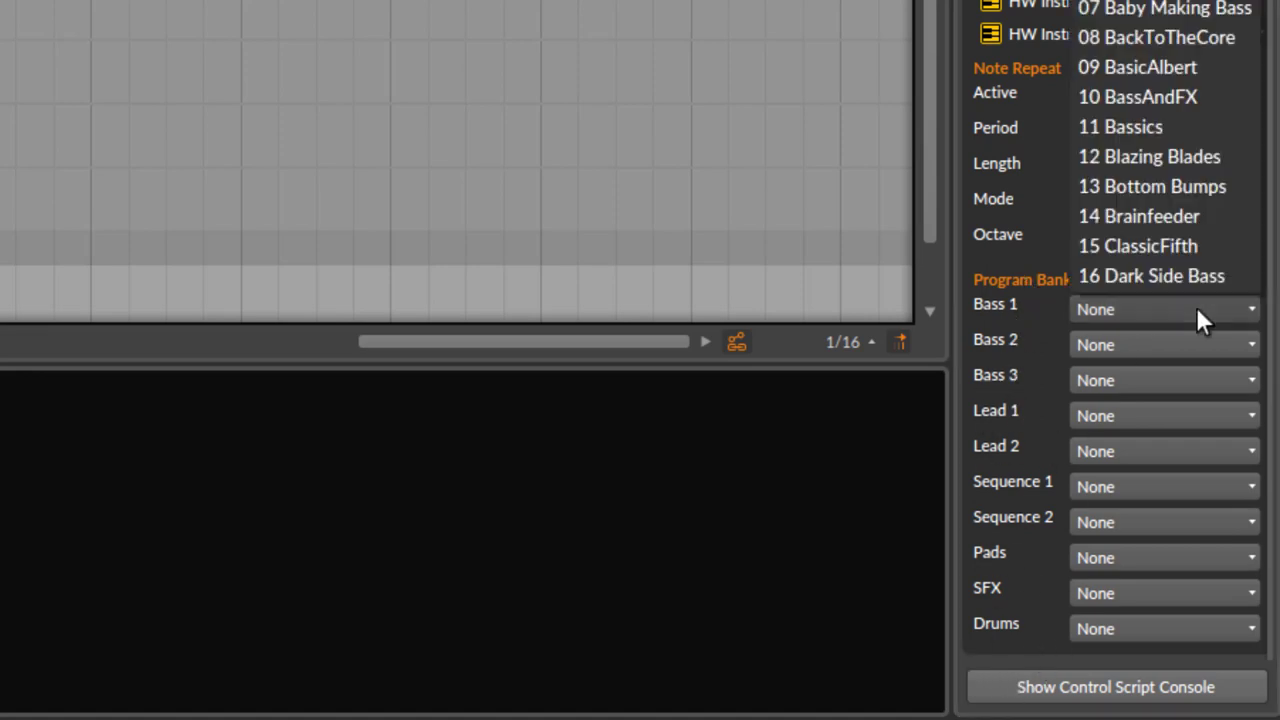
{"action": "left_click", "coordinate": [1180, 102]}
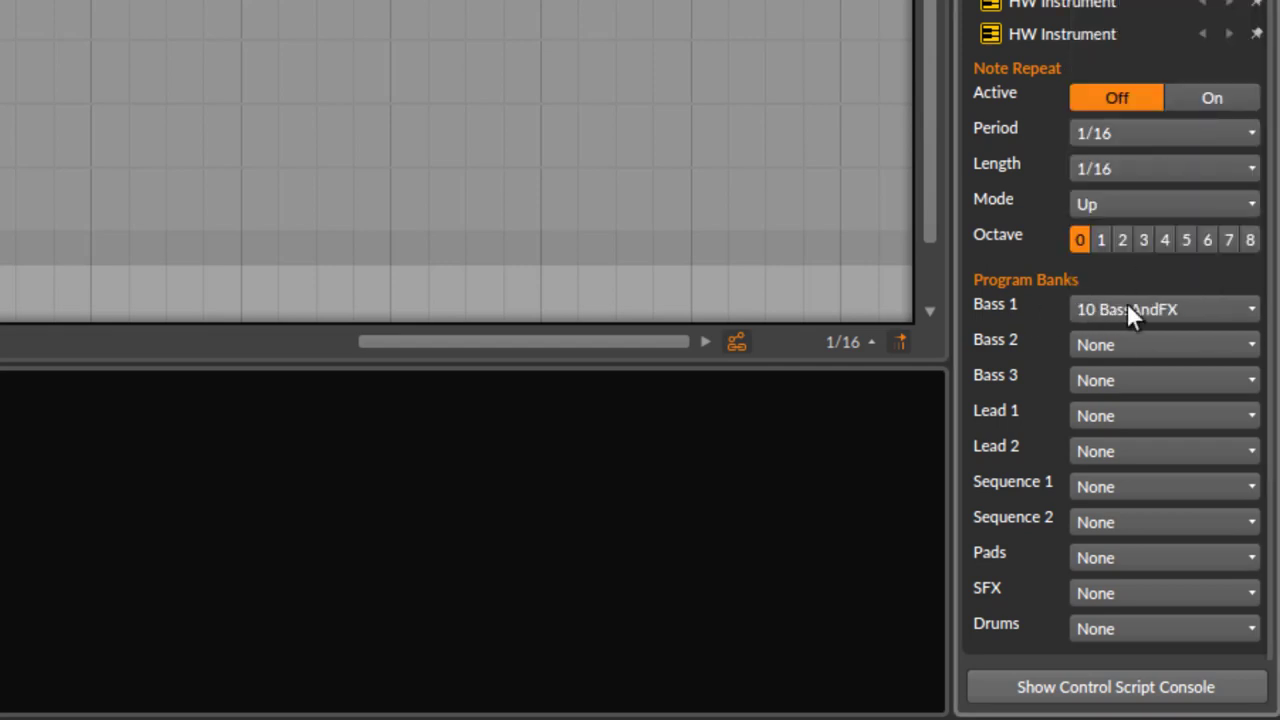
{"action": "left_click", "coordinate": [1175, 451]}
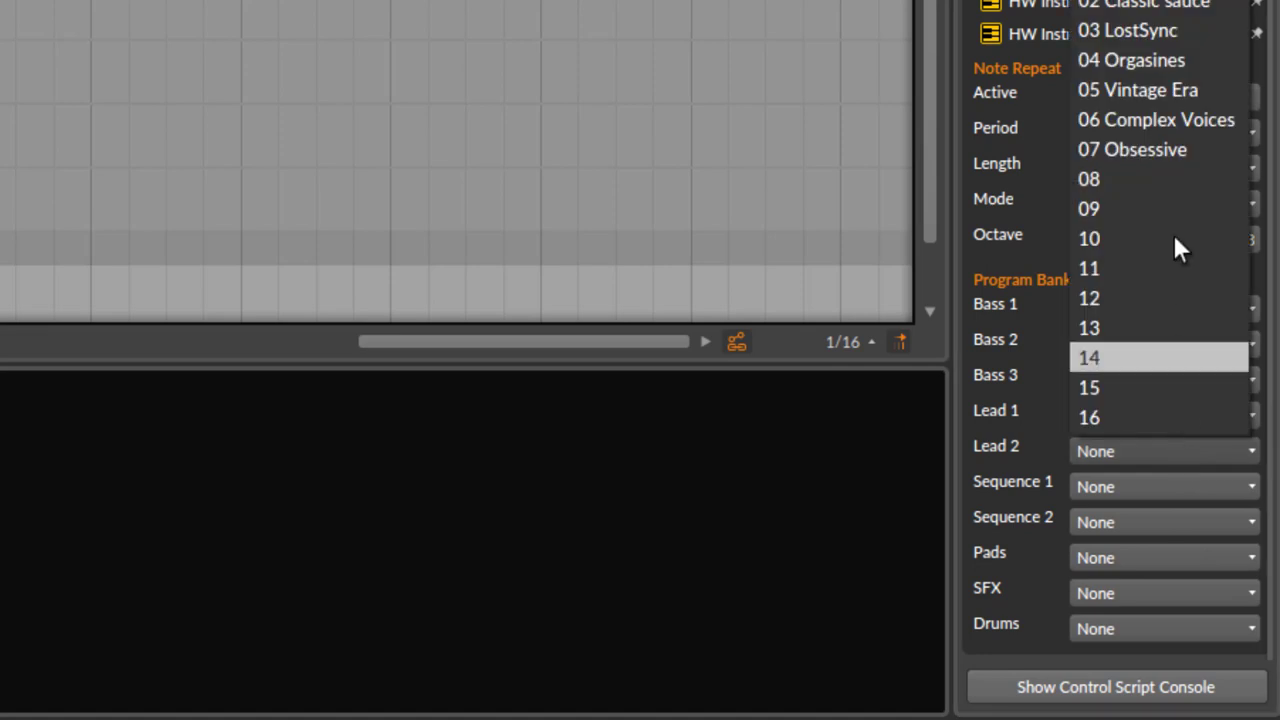
{"action": "left_click", "coordinate": [1189, 124]}
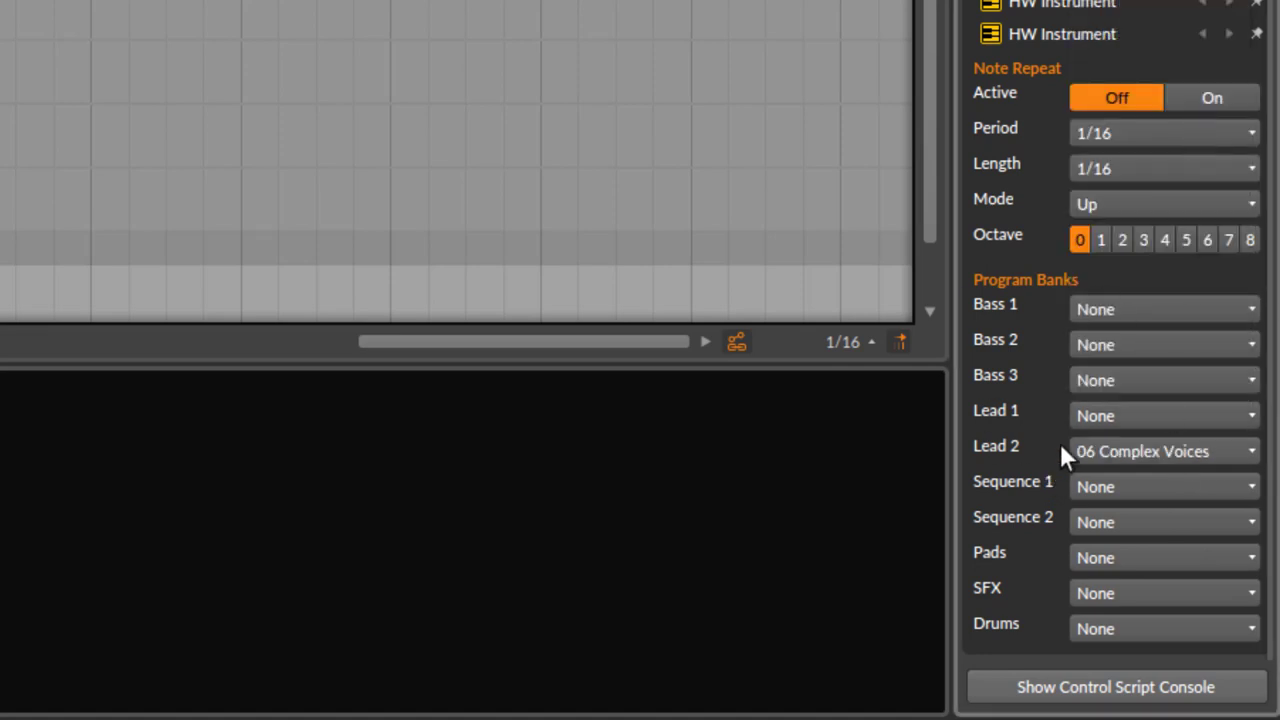